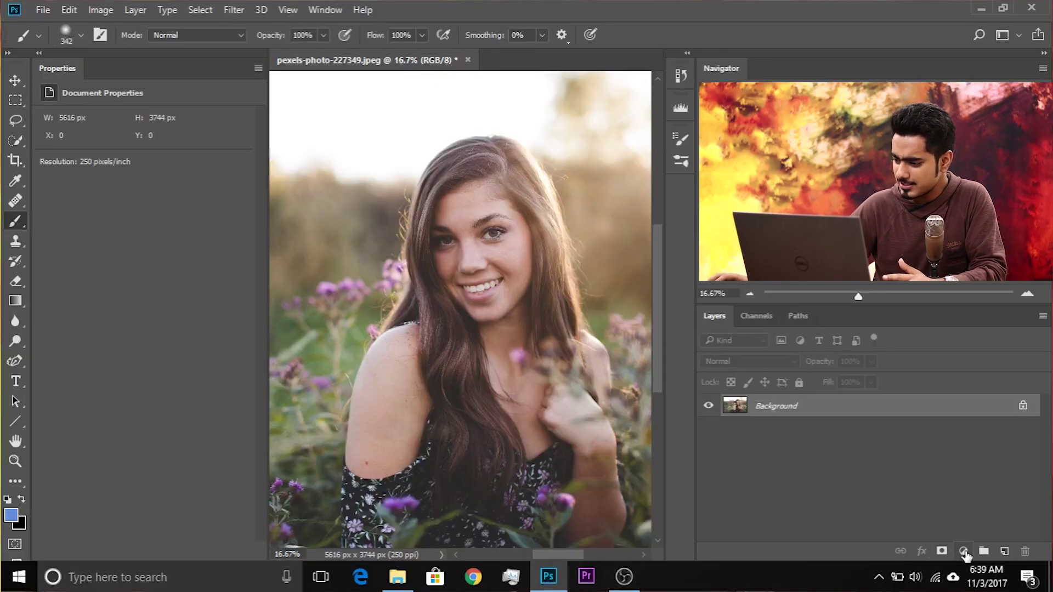
# - Add a Curves adjustment layer and then a Levels layer, trying each one's black point
pyautogui.click(964, 551)
pyautogui.click(955, 308)
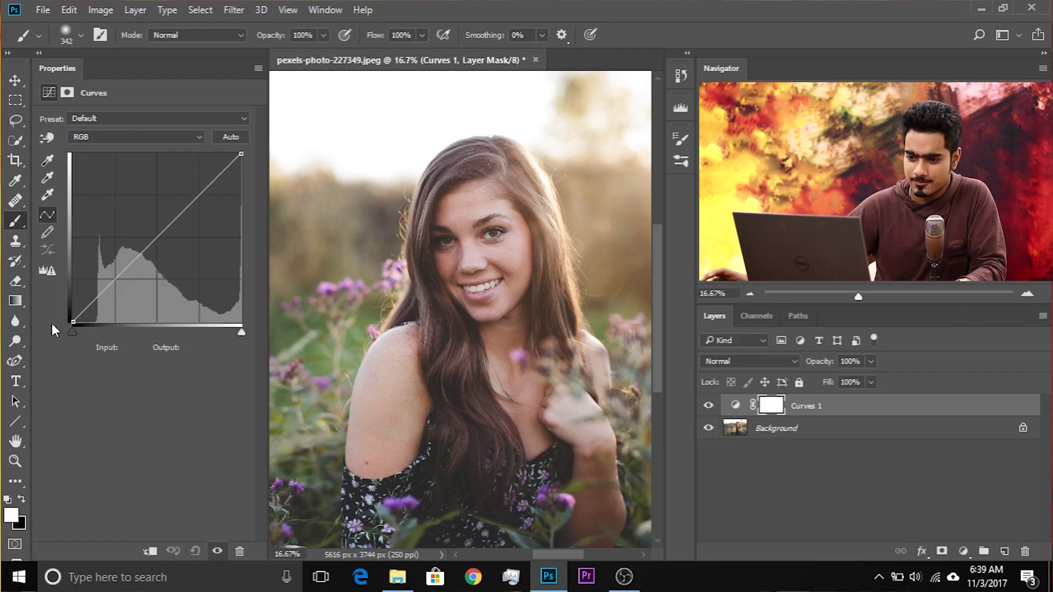
pyautogui.moveTo(77, 321); pyautogui.dragTo(32, 343)
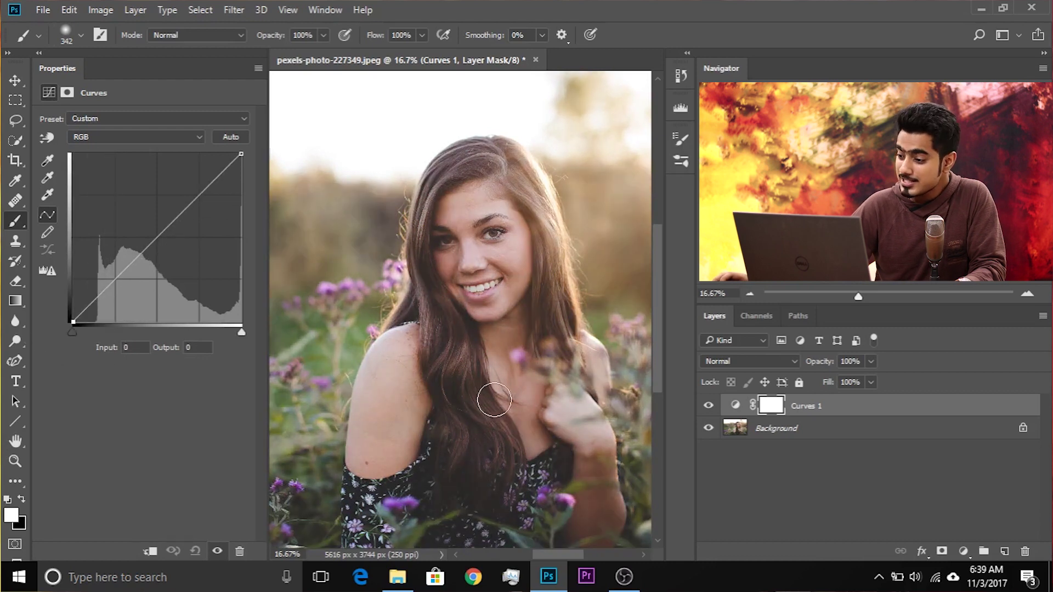
pyautogui.click(963, 551)
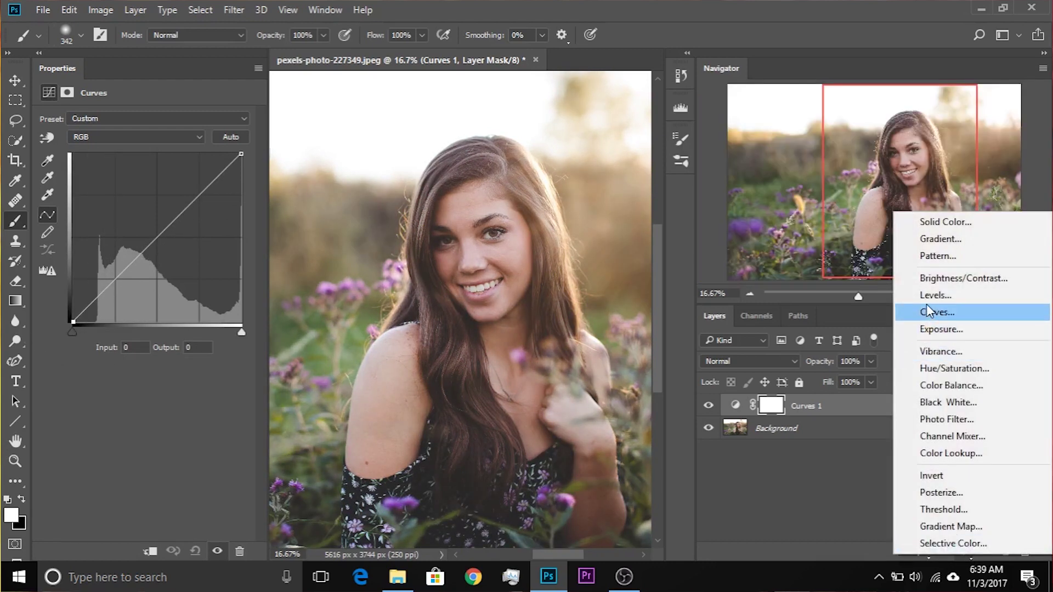
pyautogui.click(889, 299)
pyautogui.moveTo(61, 227); pyautogui.dragTo(39, 234)
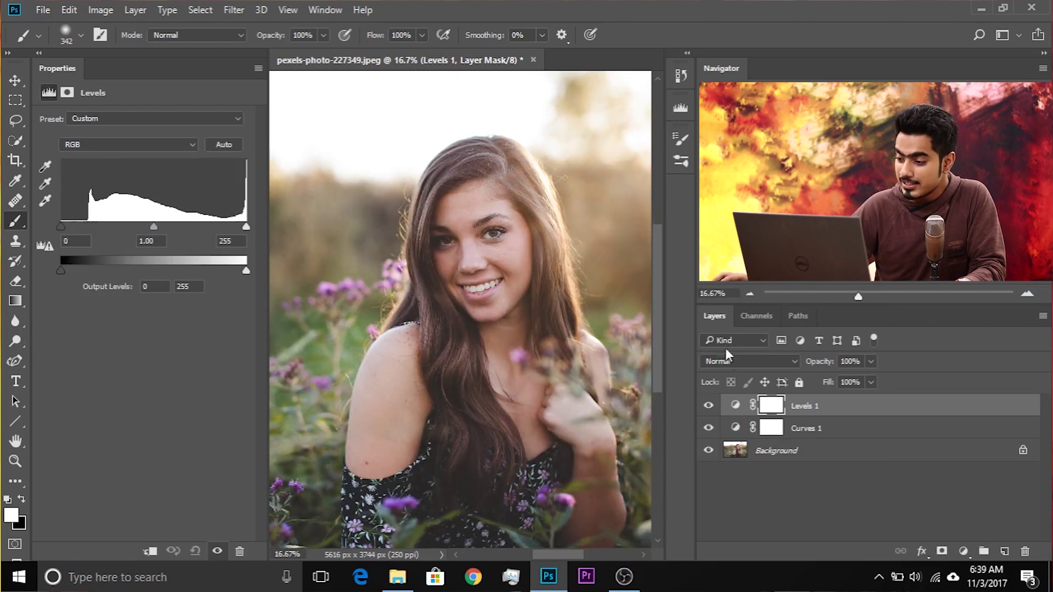
# - Try the Curves white point and the Levels white input, ending on the Curves settings
pyautogui.click(735, 429)
pyautogui.moveTo(240, 336)
pyautogui.mouseDown()
pyautogui.moveTo(218, 330)
pyautogui.moveTo(241, 332)
pyautogui.mouseUp()
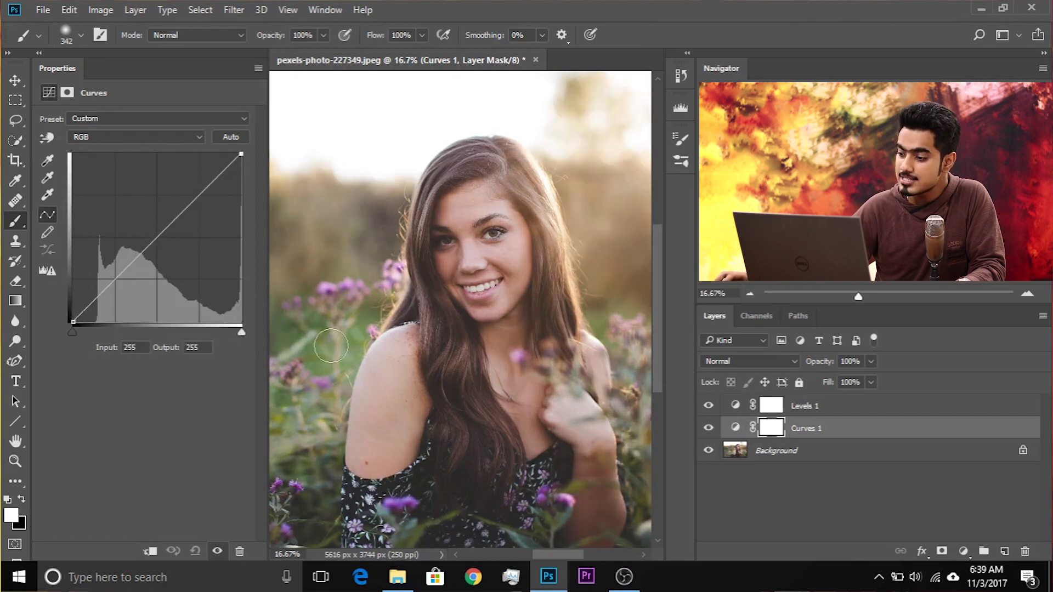
pyautogui.click(734, 409)
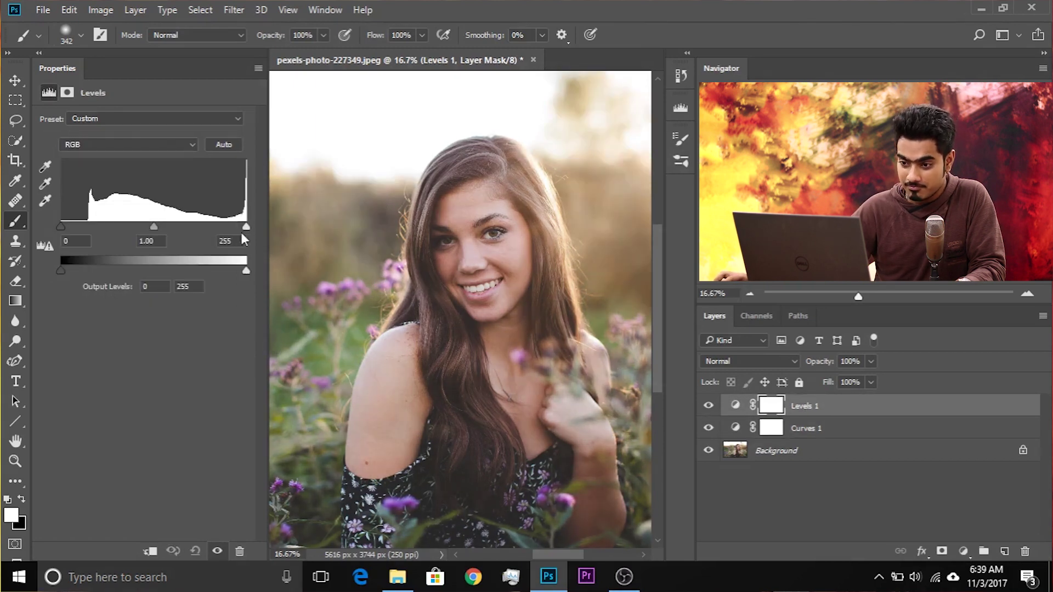
pyautogui.moveTo(244, 227); pyautogui.dragTo(207, 226)
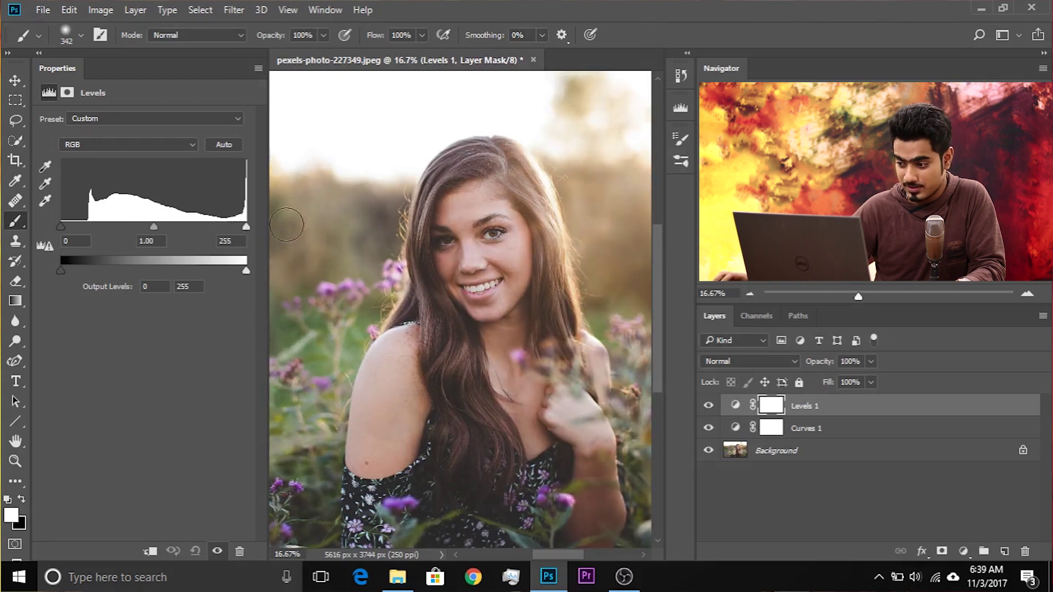
pyautogui.click(736, 429)
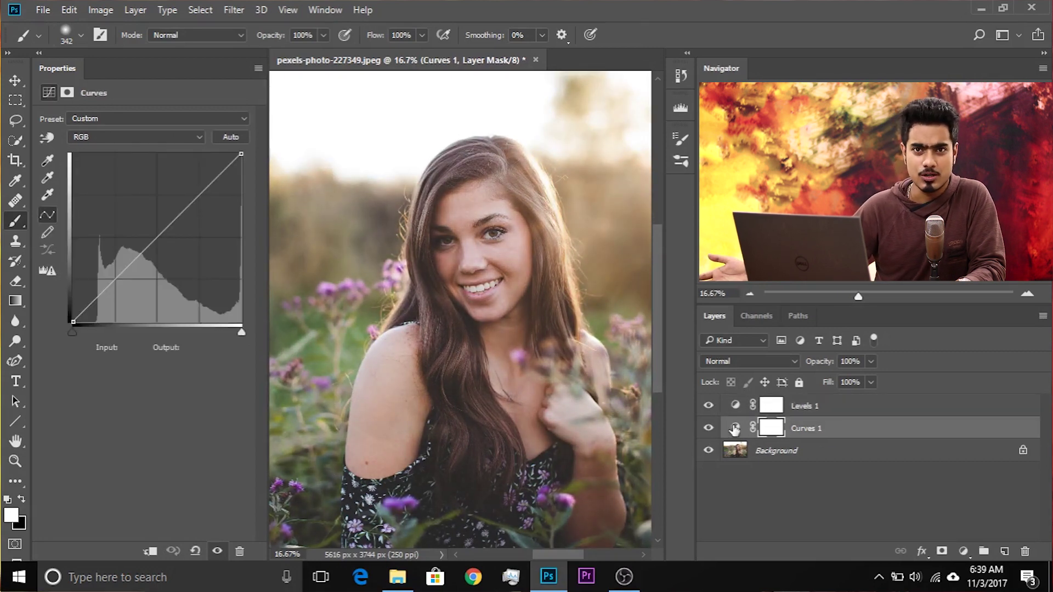
# - Add a curve midpoint at 128, bend it, and undo back to a straight curve
pyautogui.click(159, 237)
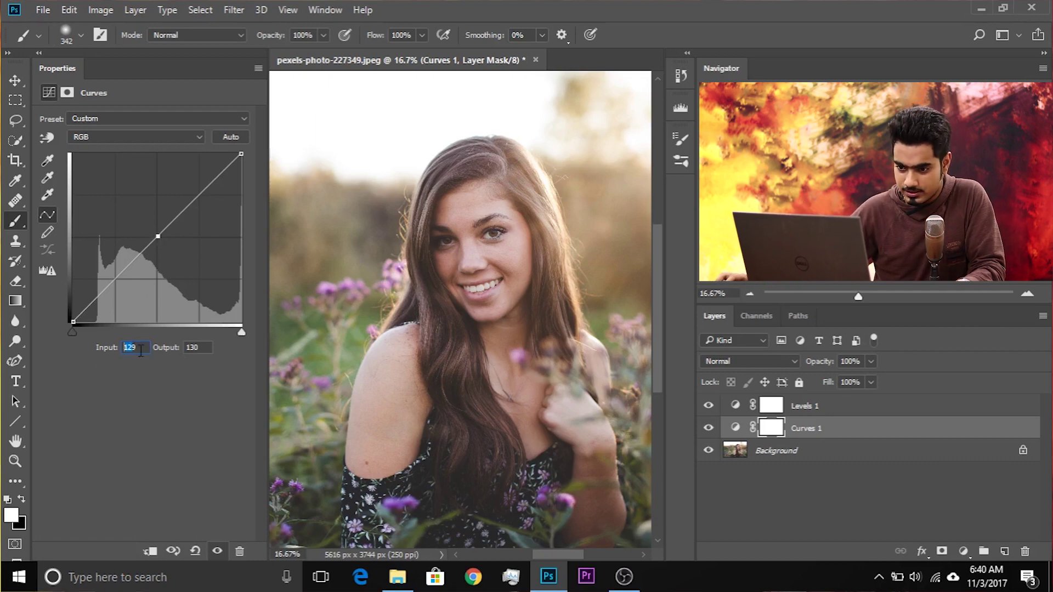
pyautogui.write('12')
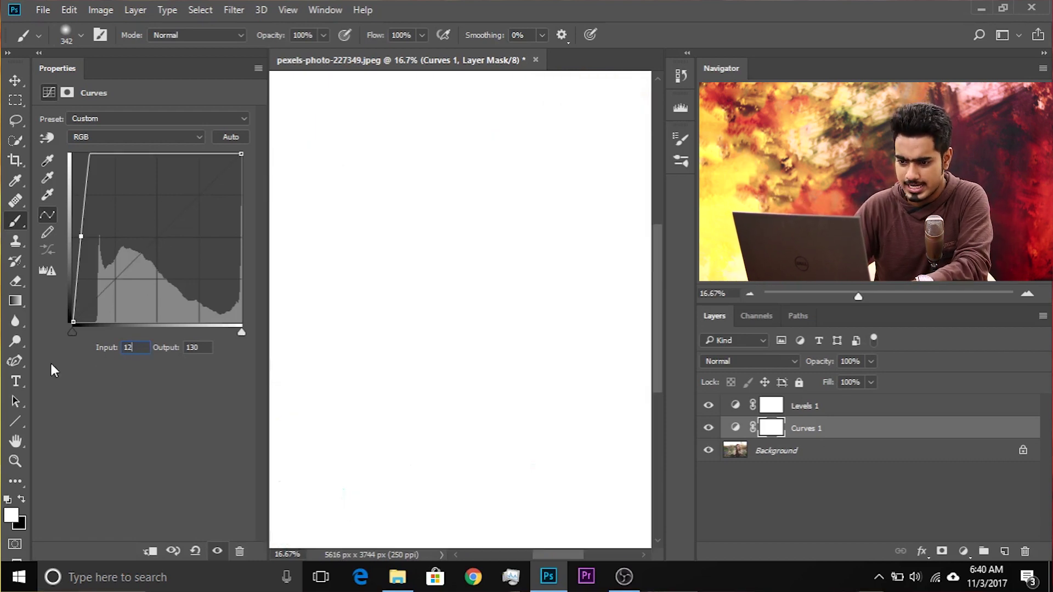
pyautogui.write('8')
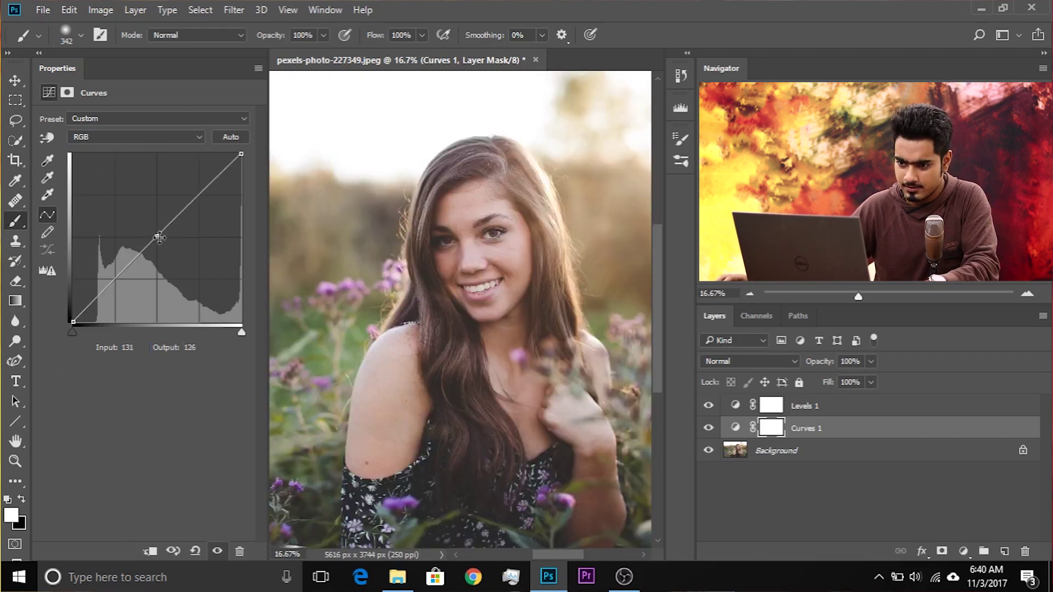
pyautogui.moveTo(160, 237); pyautogui.dragTo(191, 239)
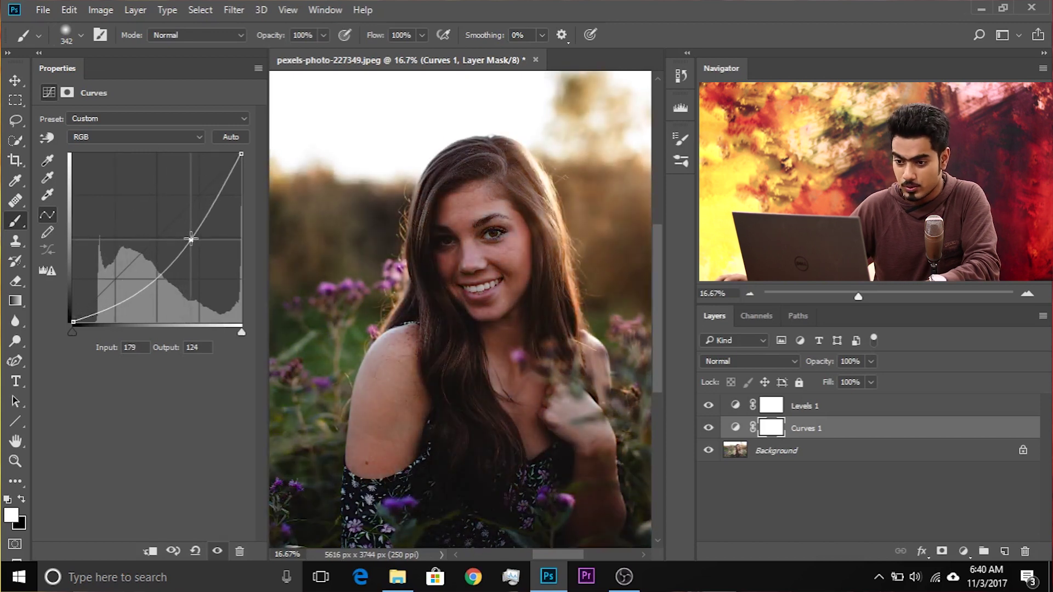
pyautogui.hotkey('ctrl', 'z')
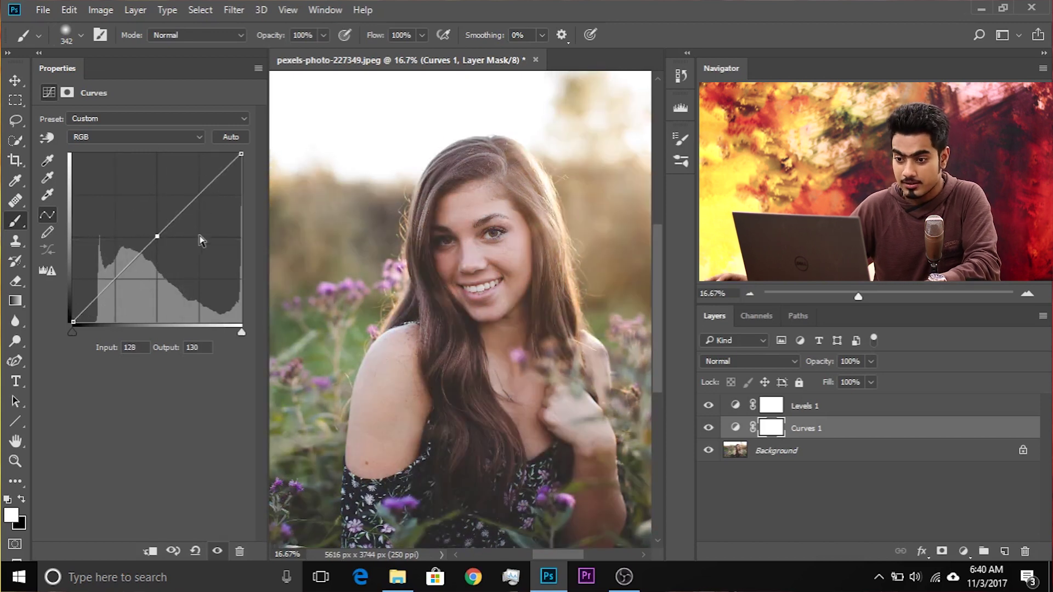
# - Drag the Levels gamma slider to 0.49, then reset Levels to its defaults
pyautogui.click(737, 408)
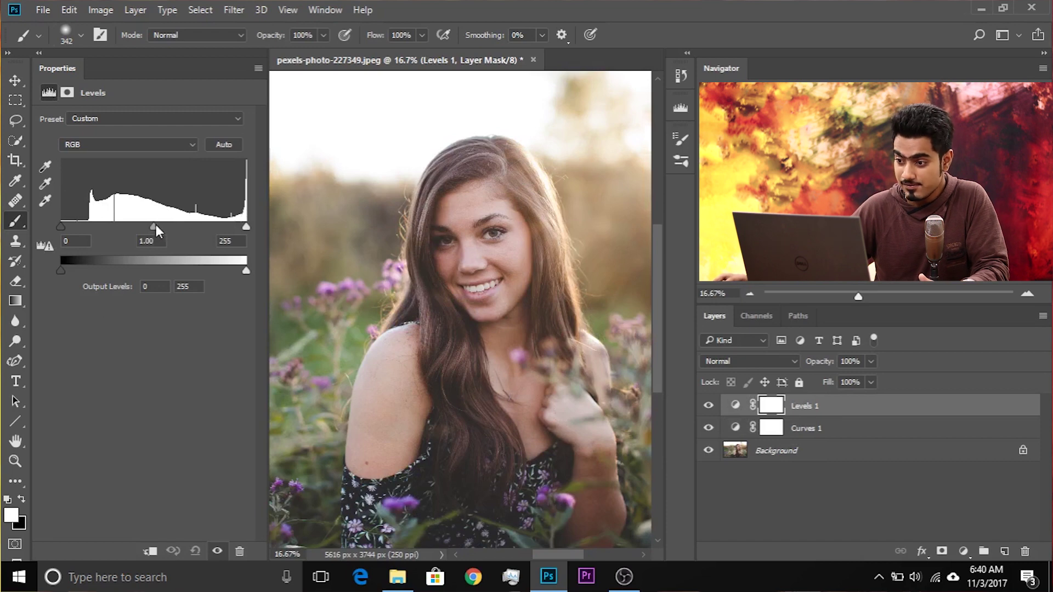
pyautogui.moveTo(156, 225); pyautogui.dragTo(192, 222)
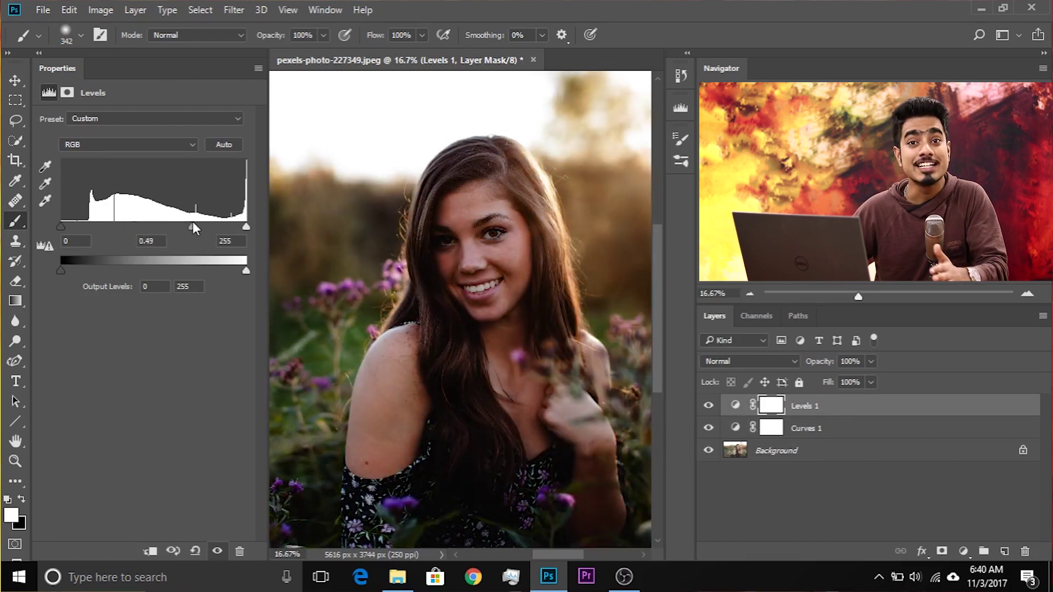
pyautogui.click(195, 552)
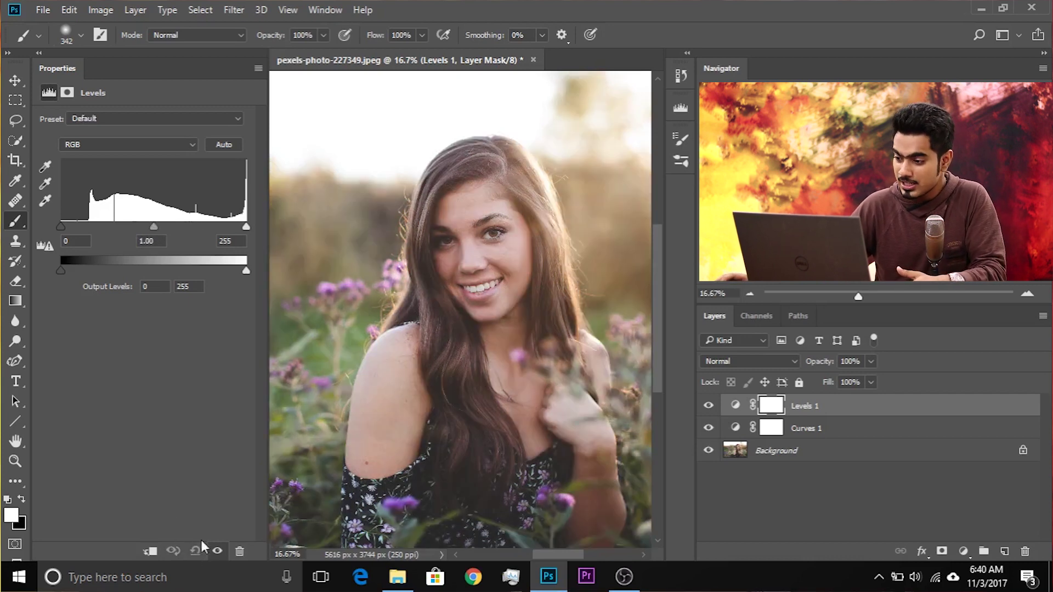
# - Switch Curves to the Red channel and lower red in the shadows, then select Levels
pyautogui.click(736, 429)
pyautogui.click(99, 137)
pyautogui.click(94, 166)
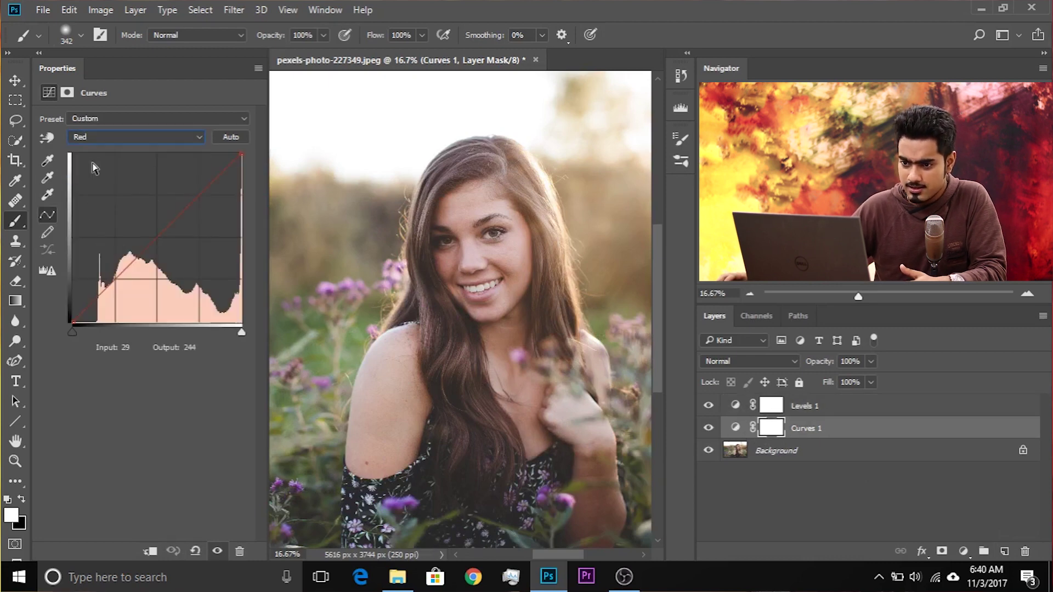
pyautogui.moveTo(72, 332)
pyautogui.mouseDown()
pyautogui.moveTo(124, 341)
pyautogui.moveTo(61, 347)
pyautogui.mouseUp()
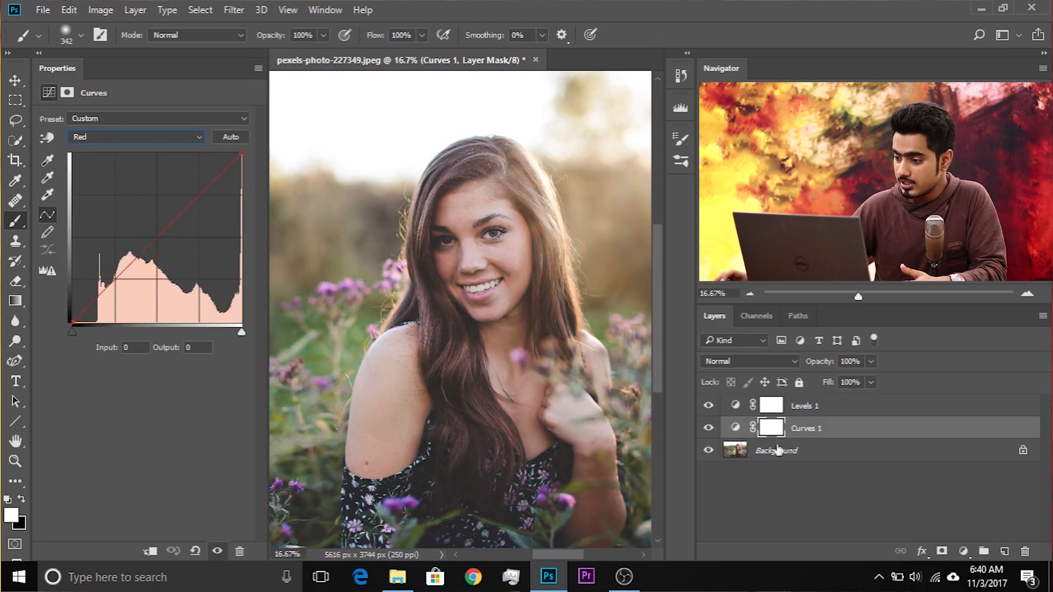
pyautogui.click(722, 410)
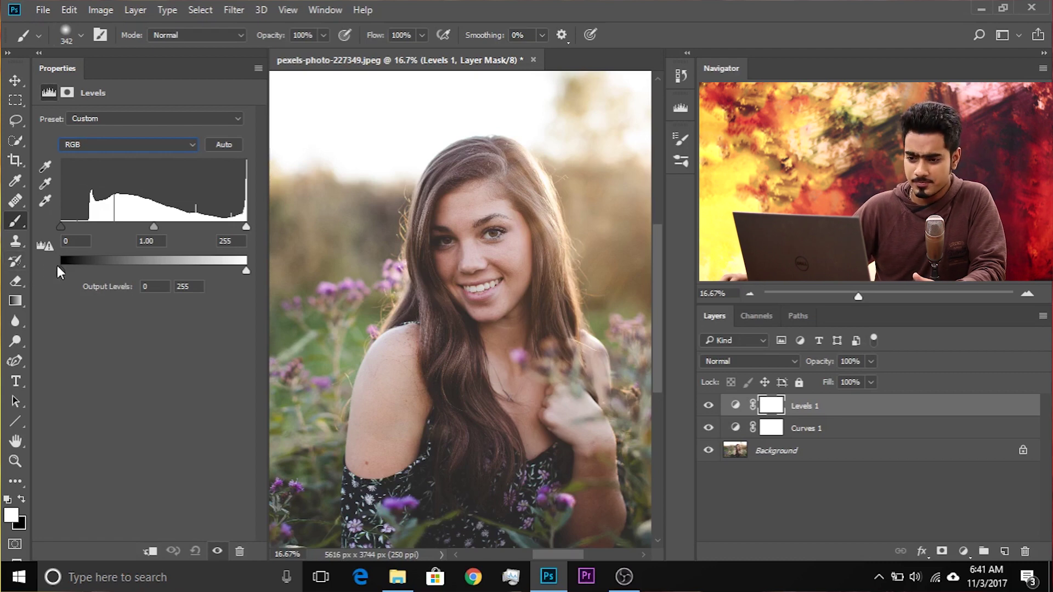
# - Preview the output black and white levels, then lift the Curves black point and undo it
pyautogui.moveTo(58, 267)
pyautogui.mouseDown()
pyautogui.moveTo(96, 269)
pyautogui.moveTo(67, 265)
pyautogui.mouseUp()
pyautogui.moveTo(246, 271)
pyautogui.mouseDown()
pyautogui.moveTo(204, 266)
pyautogui.moveTo(246, 271)
pyautogui.mouseUp()
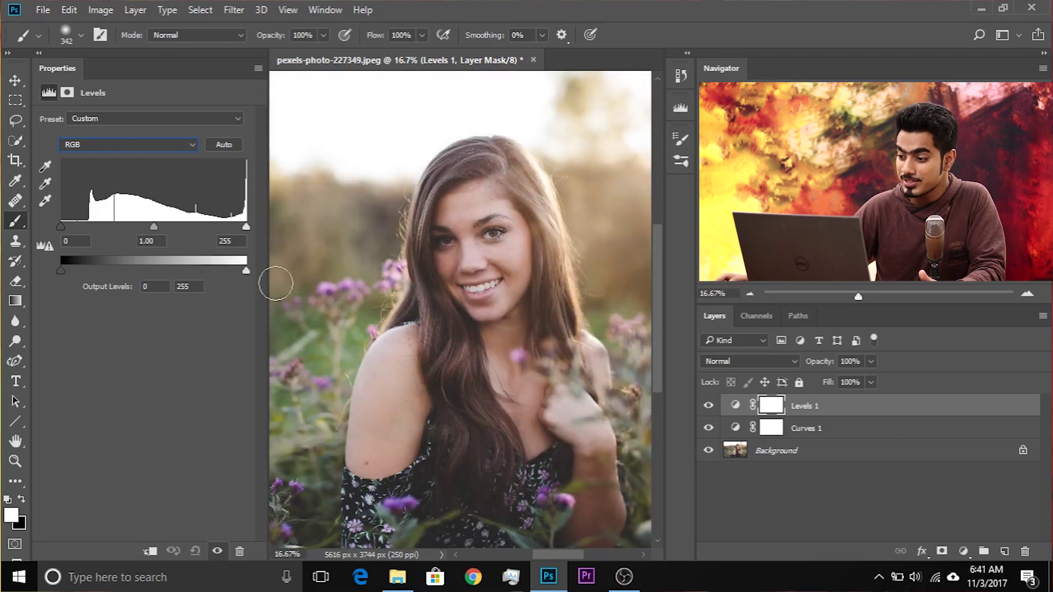
pyautogui.click(736, 430)
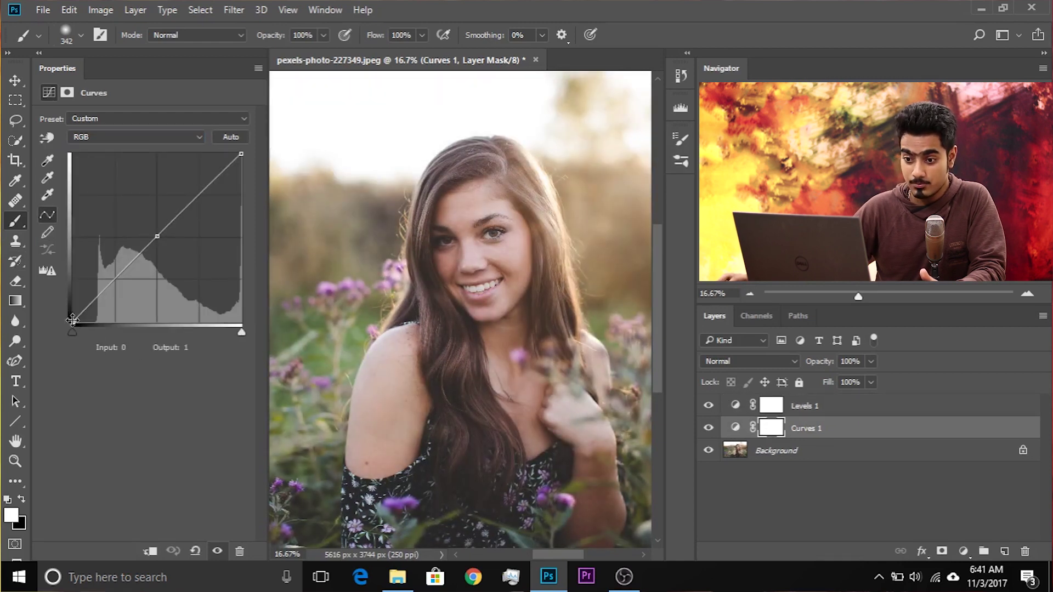
pyautogui.moveTo(73, 319); pyautogui.dragTo(76, 291)
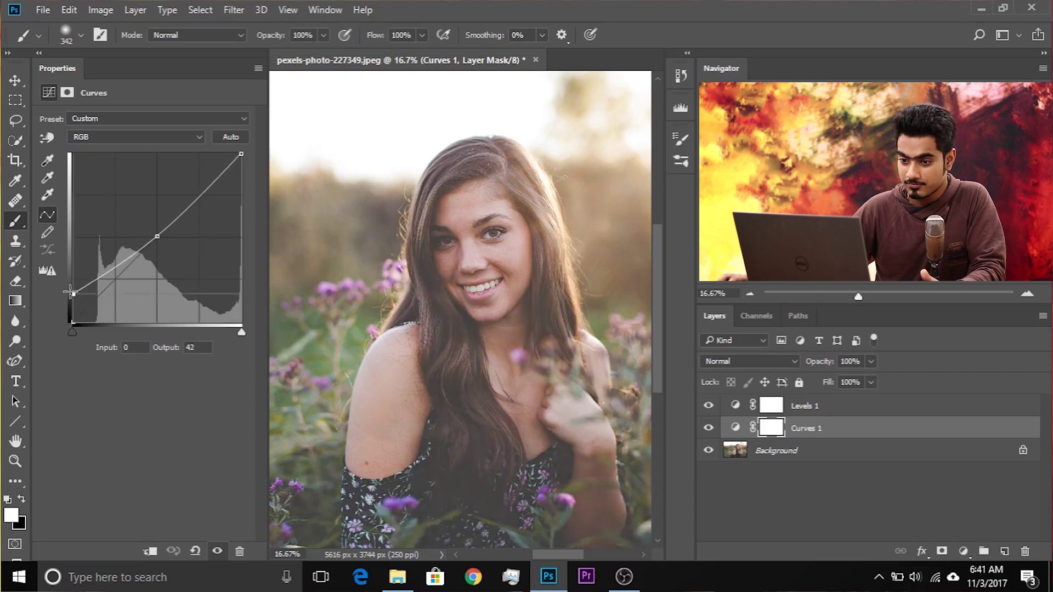
pyautogui.hotkey('ctrl', 'z')
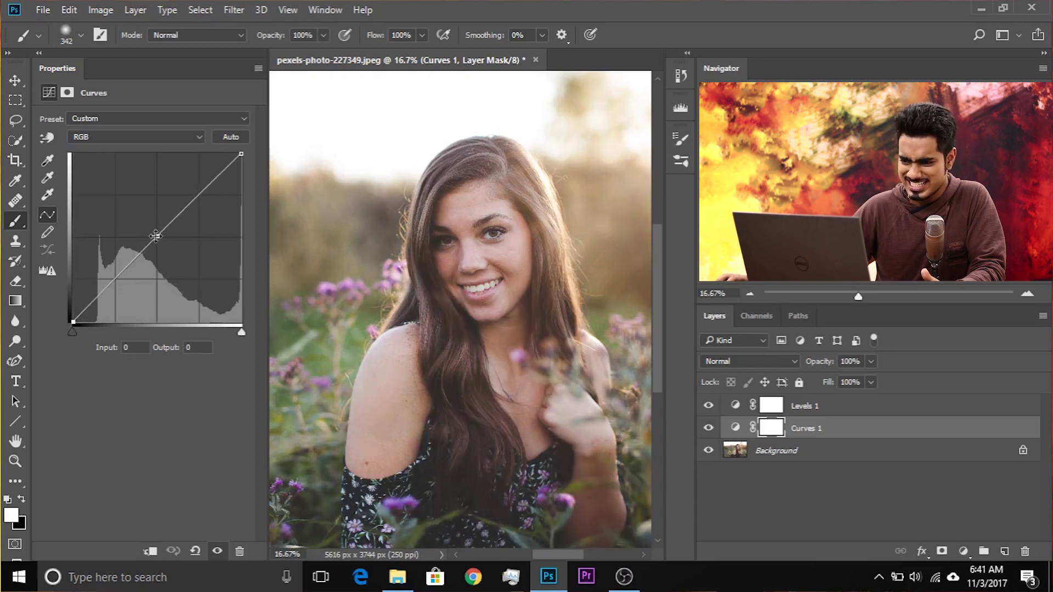
# - Try a brightened curve point and a faded Output 48 black point, undoing each, then the white point
pyautogui.moveTo(156, 236); pyautogui.dragTo(110, 223)
pyautogui.hotkey('ctrl', 'z')
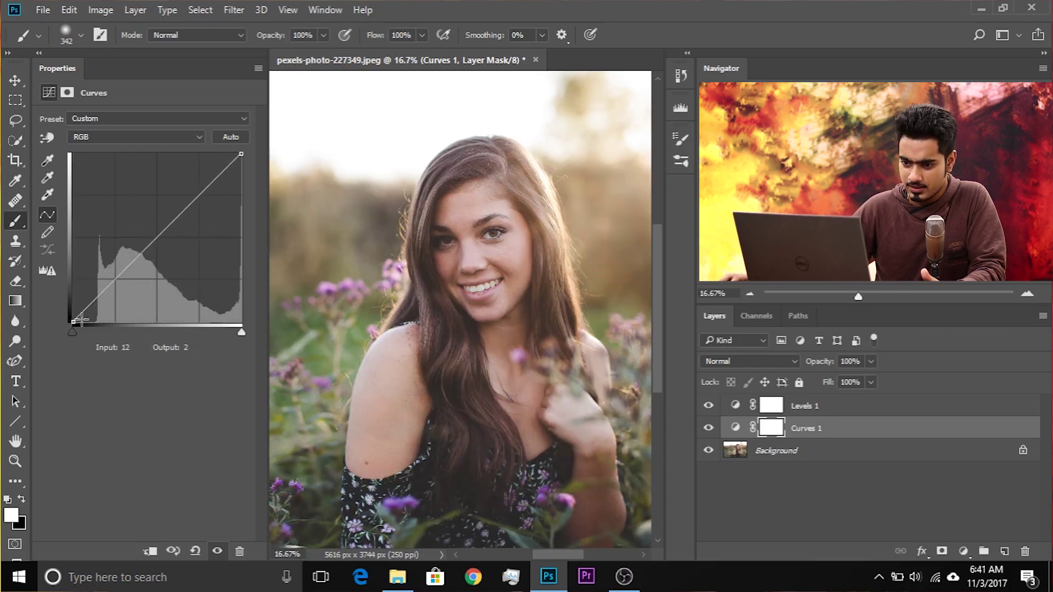
pyautogui.moveTo(81, 320); pyautogui.dragTo(66, 290)
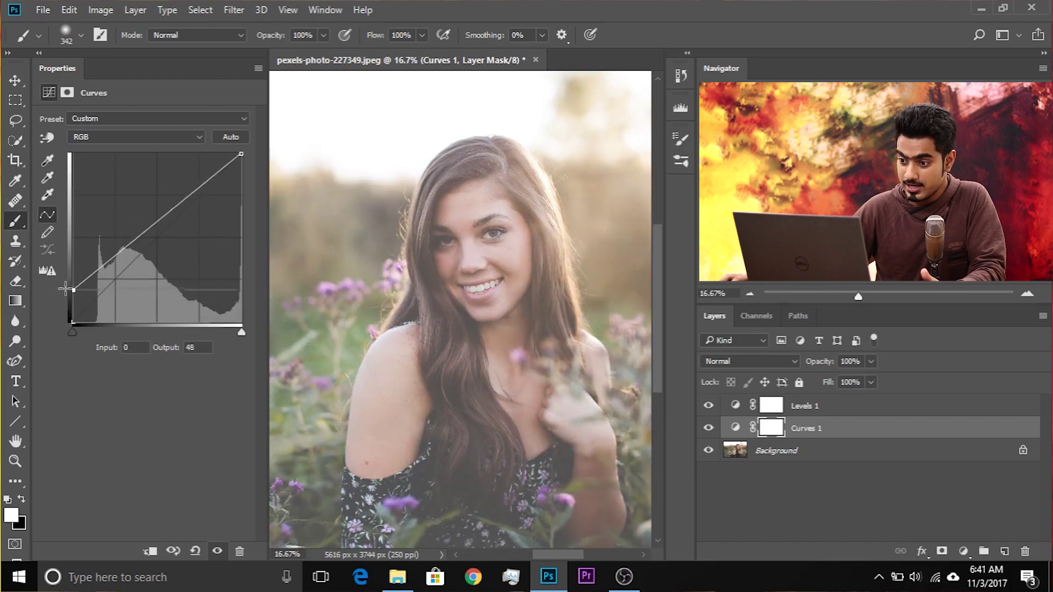
pyautogui.hotkey('ctrl', 'z')
pyautogui.moveTo(240, 158); pyautogui.dragTo(258, 142)
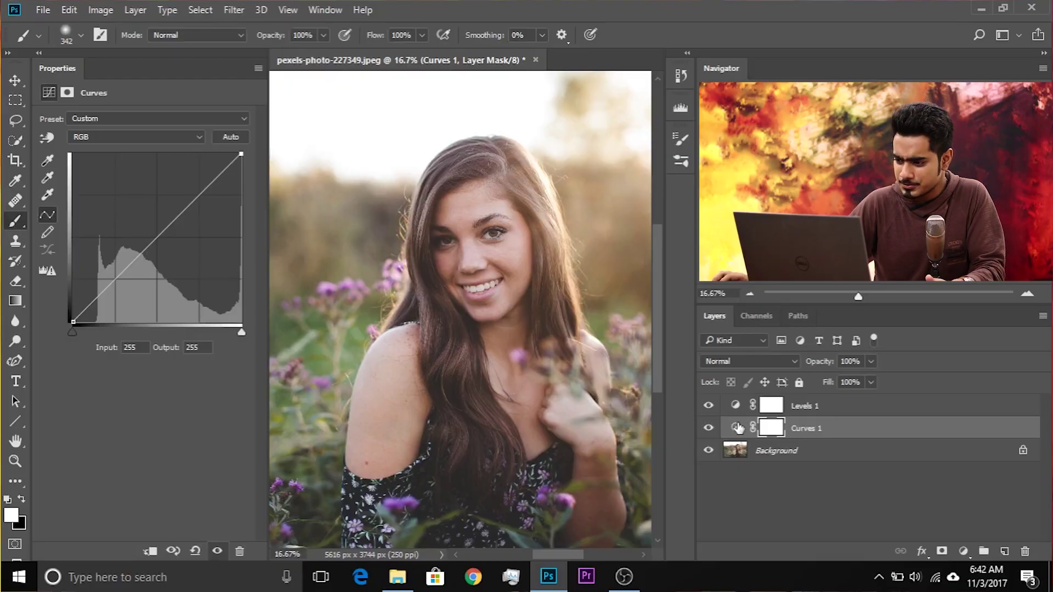
# - Raise the Levels 1 black input to 30 and toggle the layer's visibility to compare
pyautogui.click(735, 406)
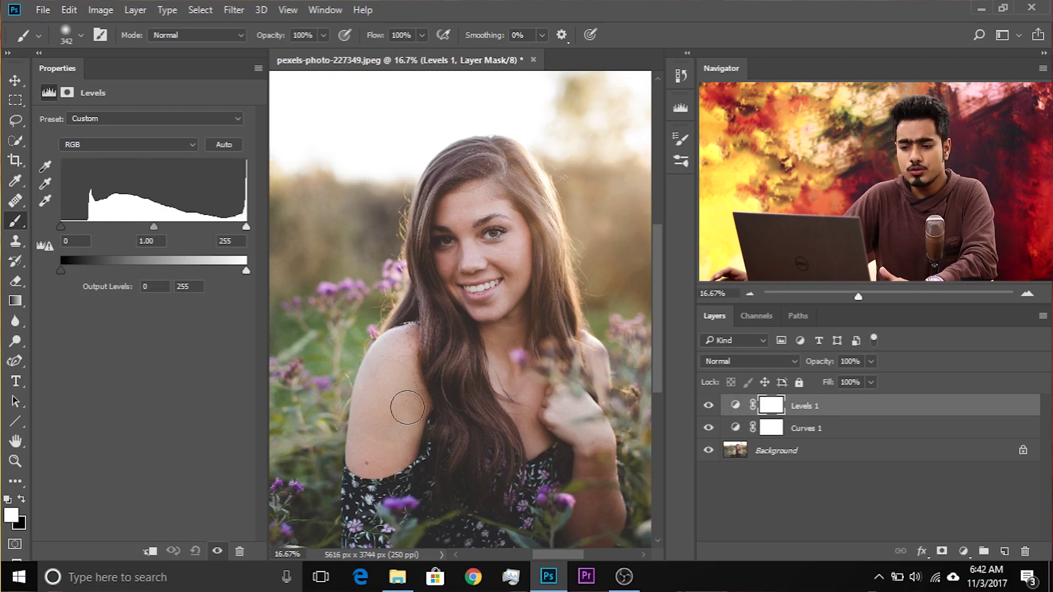
pyautogui.moveTo(61, 228)
pyautogui.mouseDown()
pyautogui.moveTo(94, 228)
pyautogui.moveTo(80, 230)
pyautogui.mouseUp()
pyautogui.click(708, 406)
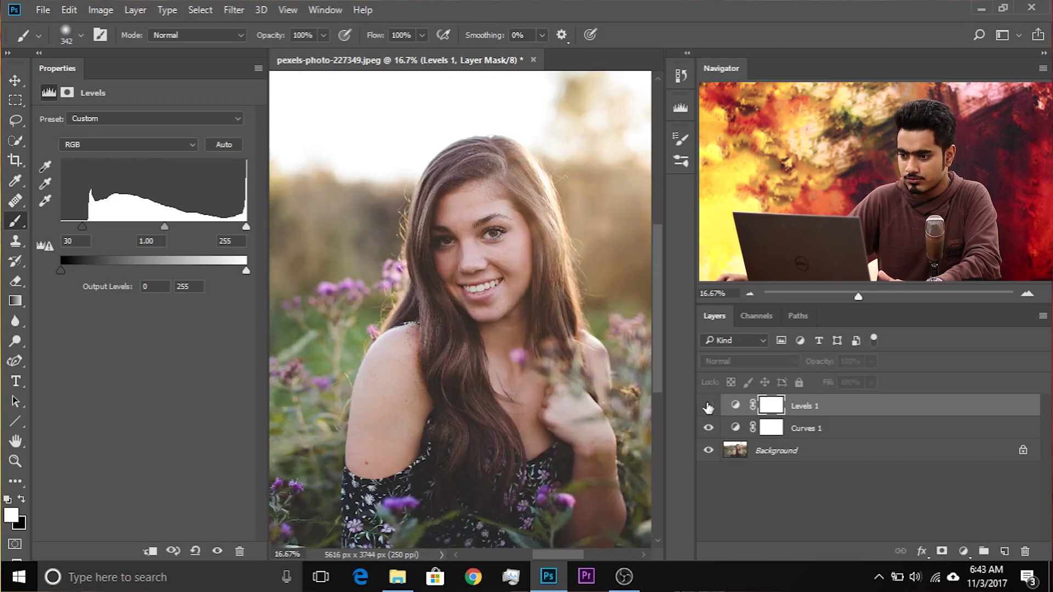
pyautogui.click(708, 406)
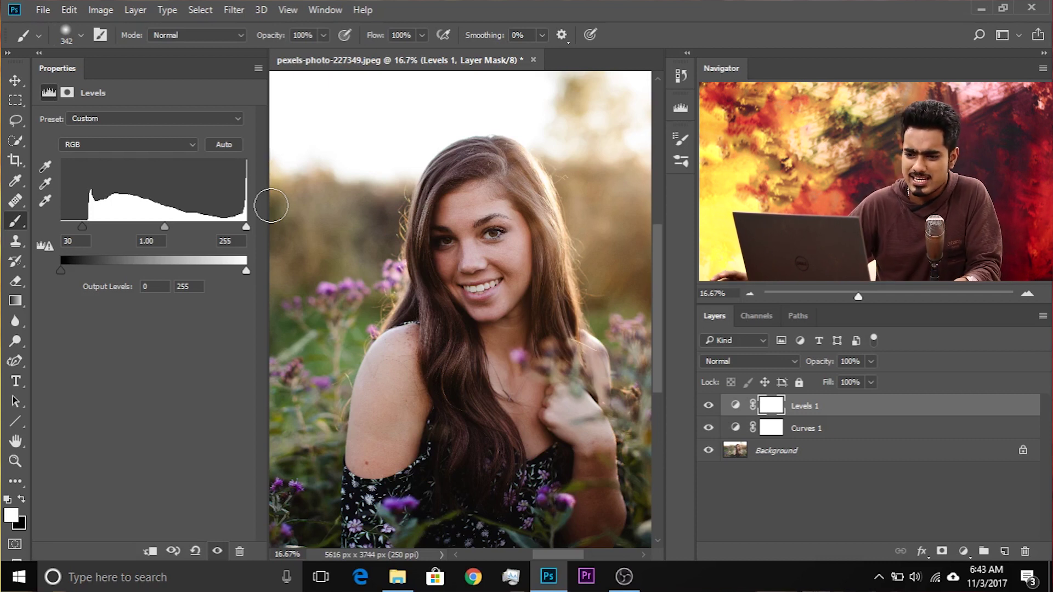
# - Reset the Levels black input to 0, then try a Blue channel cast: output black 51, input black 22
pyautogui.moveTo(82, 227); pyautogui.dragTo(51, 229)
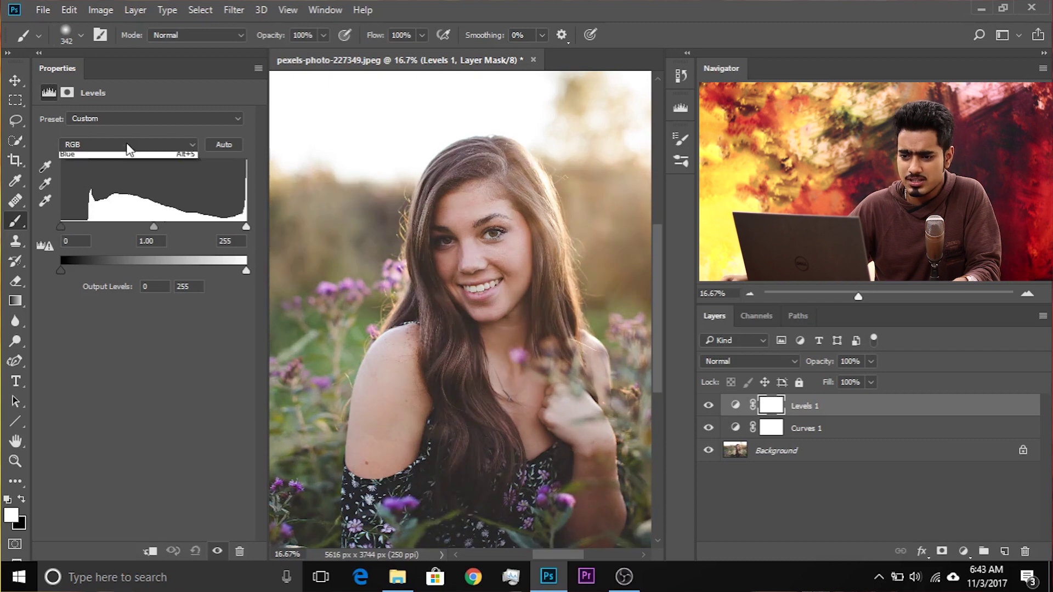
pyautogui.click(165, 144)
pyautogui.click(99, 190)
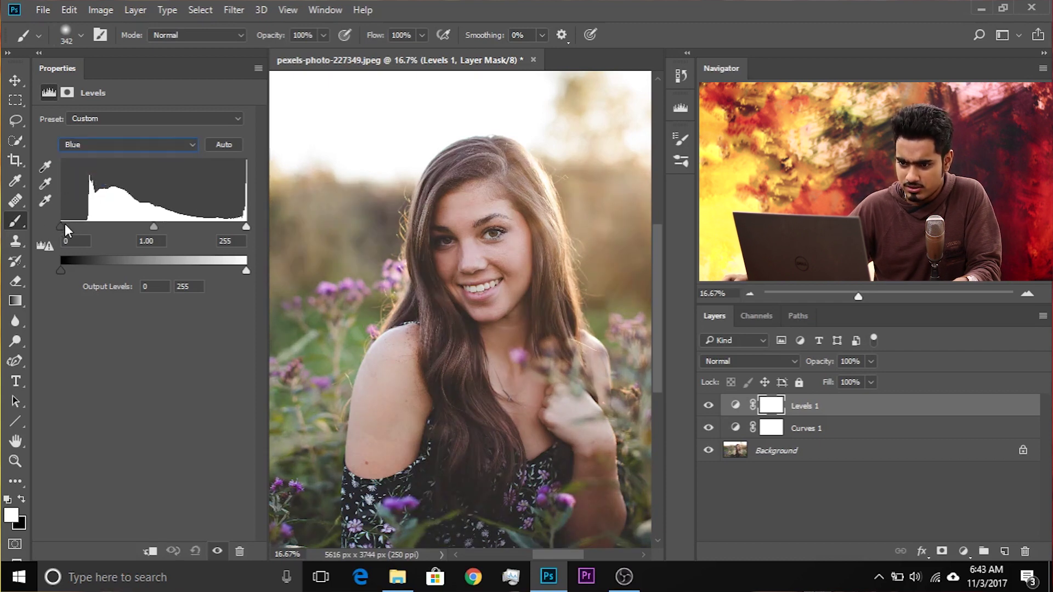
pyautogui.moveTo(60, 269); pyautogui.dragTo(98, 271)
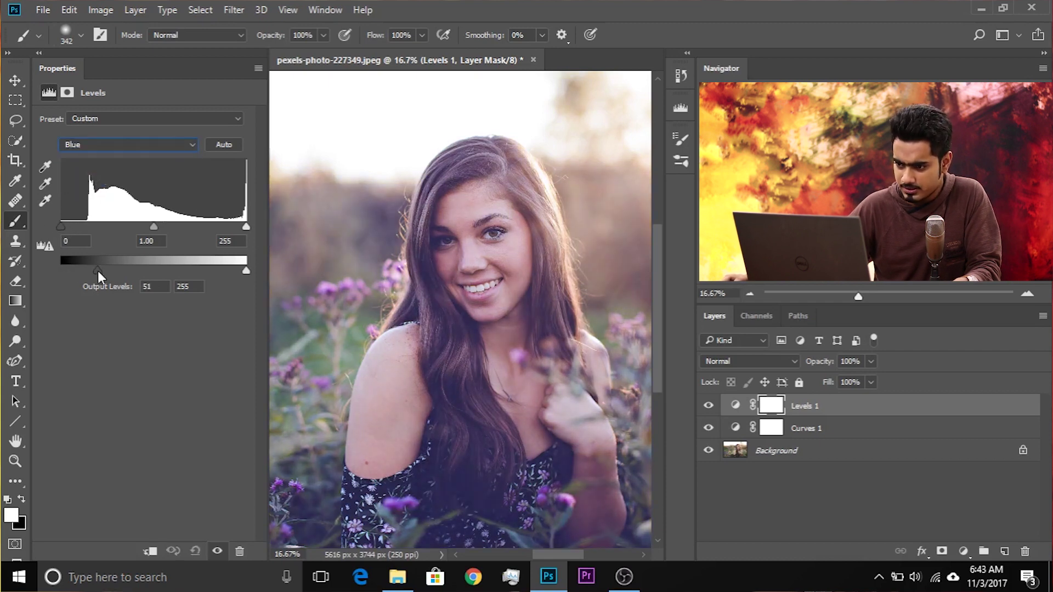
pyautogui.moveTo(59, 226); pyautogui.dragTo(77, 226)
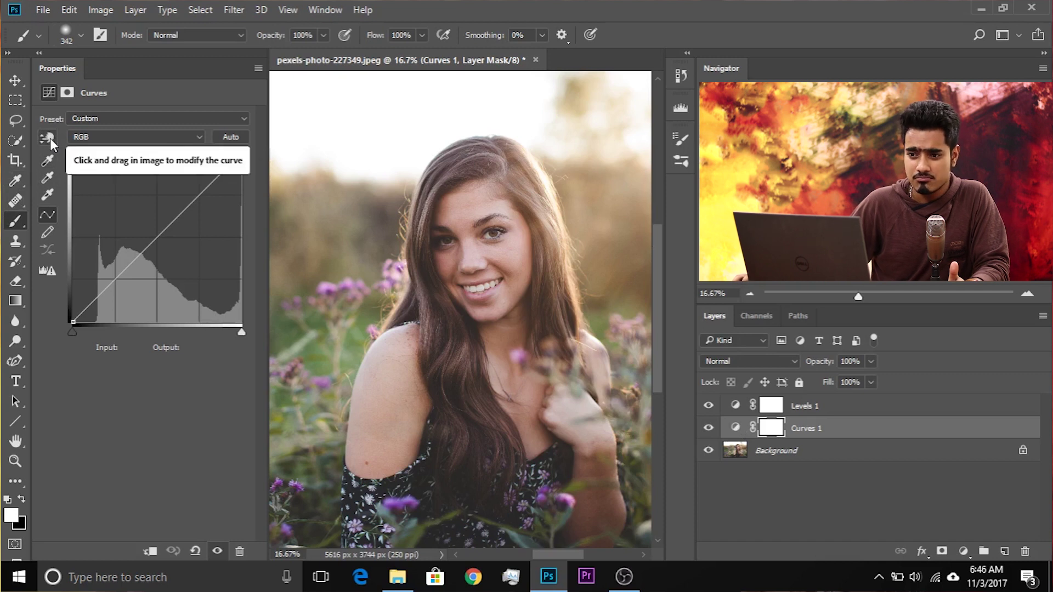
# - Drag on the face and shadows with the Targeted Adjustment tool, then refine points into an S-curve (69→54, 208→213)
pyautogui.click(51, 139)
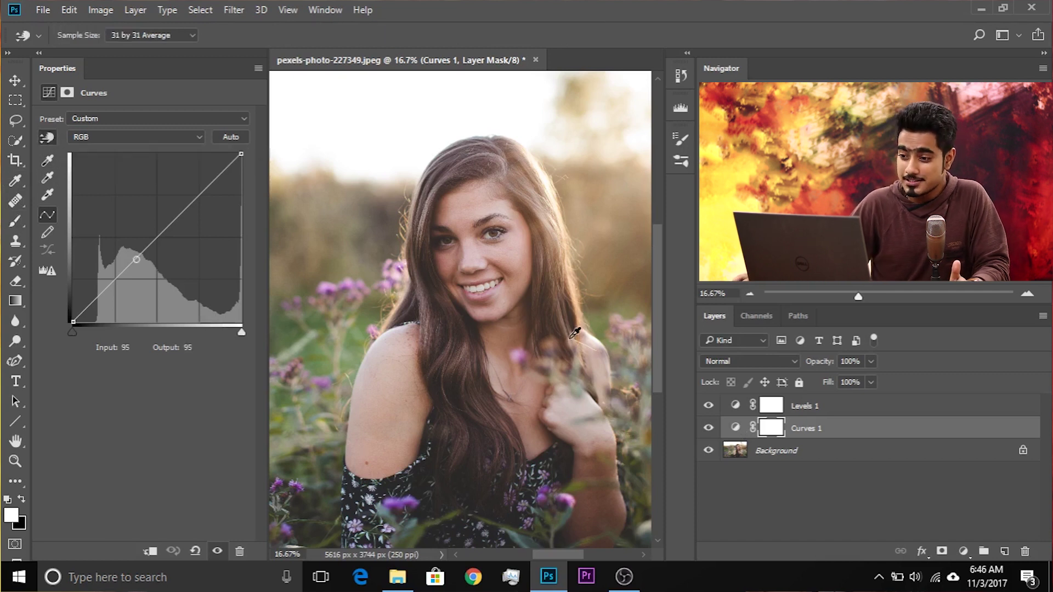
pyautogui.moveTo(515, 256); pyautogui.dragTo(514, 253)
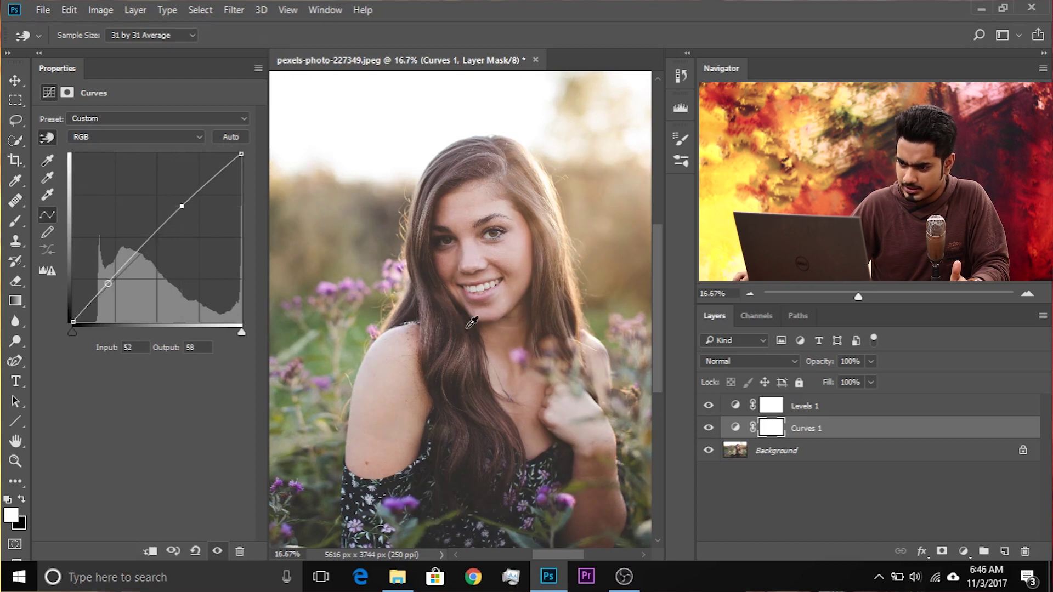
pyautogui.moveTo(471, 319); pyautogui.dragTo(475, 336)
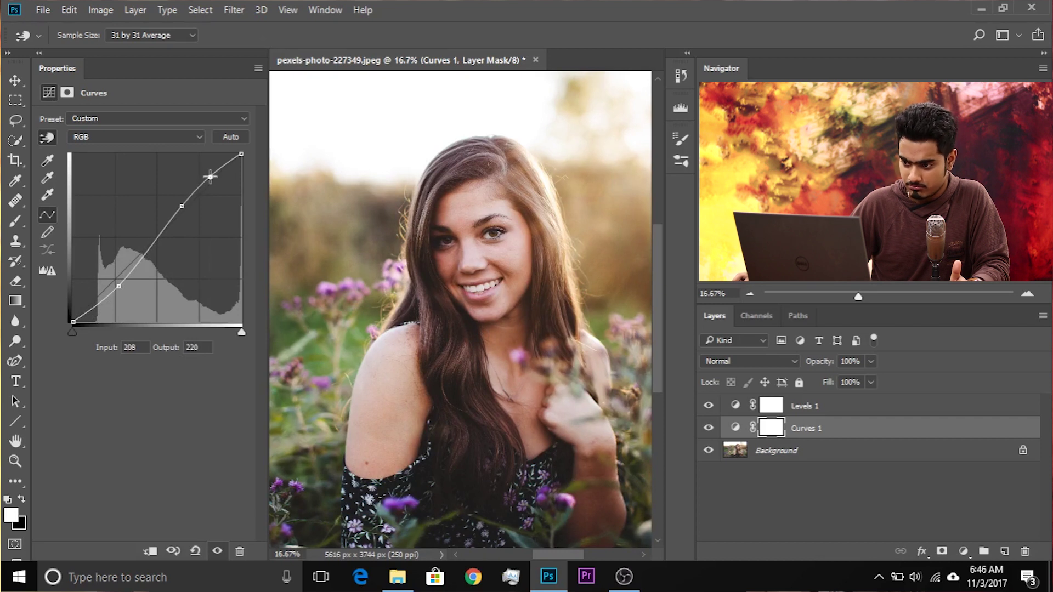
pyautogui.moveTo(210, 177); pyautogui.dragTo(210, 182)
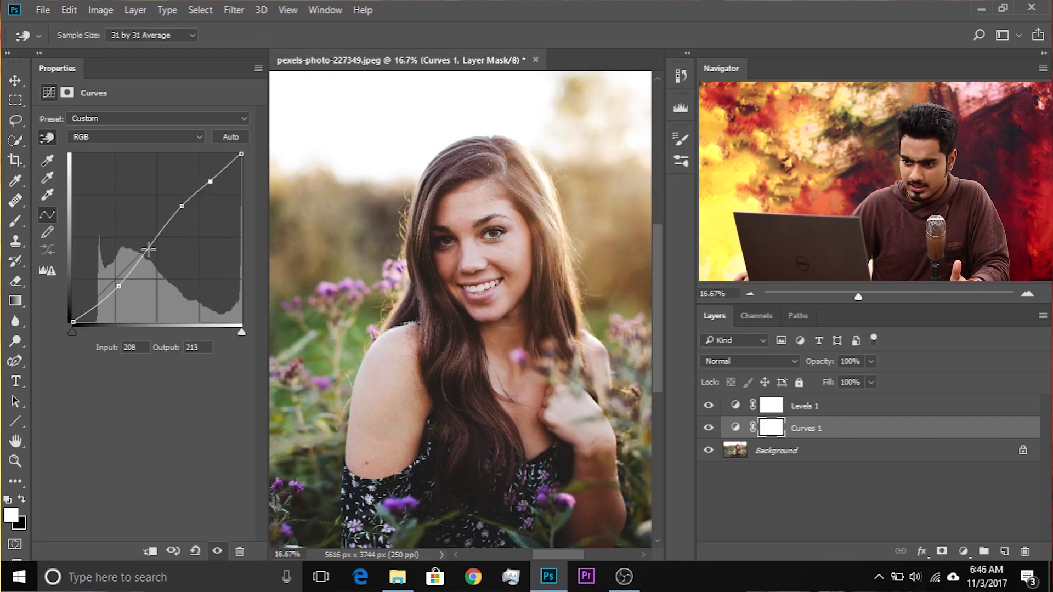
pyautogui.press('-')
pyautogui.moveTo(148, 251); pyautogui.dragTo(154, 253)
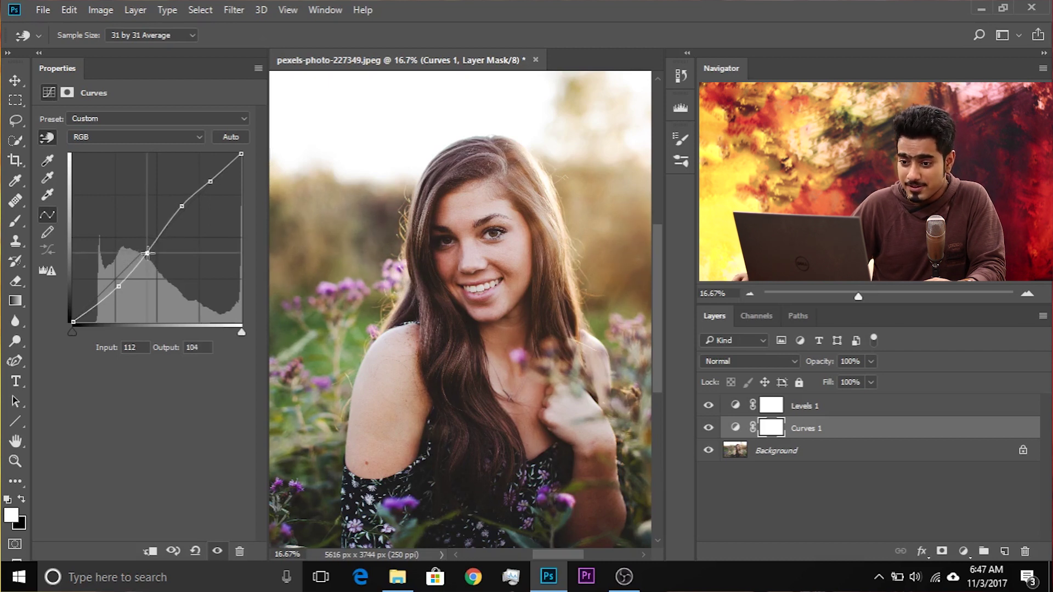